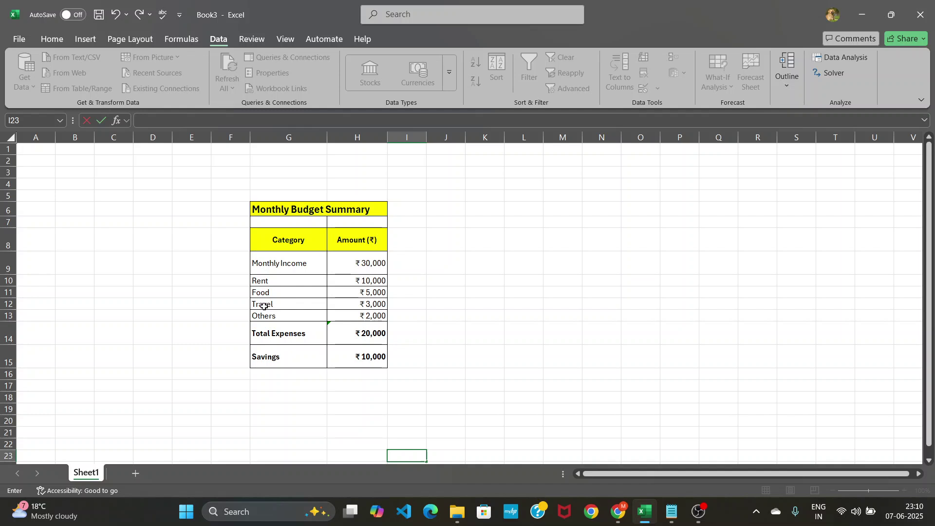
# Start a new What-If scenario named High Spending with the expense amounts in H10:H13 as changing cells.
pyautogui.moveTo(361, 280); pyautogui.dragTo(368, 313)
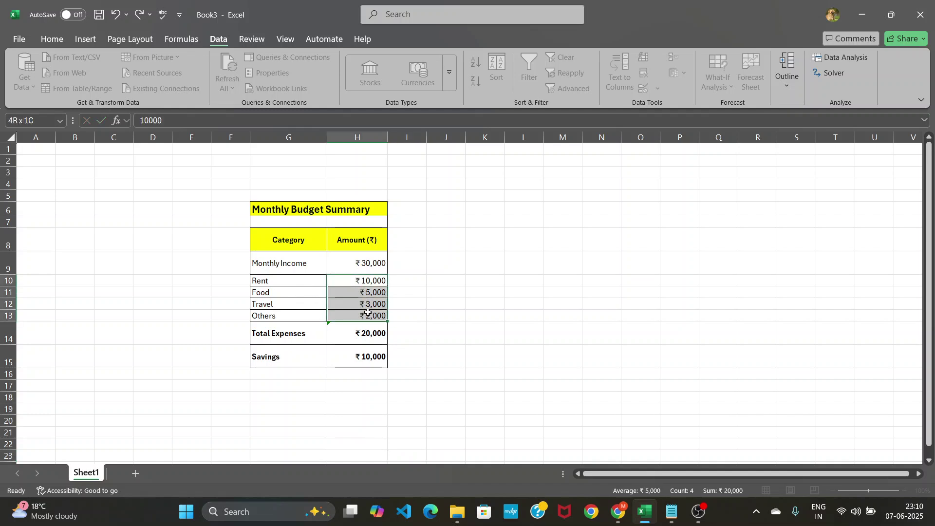
pyautogui.moveTo(368, 313); pyautogui.dragTo(368, 314)
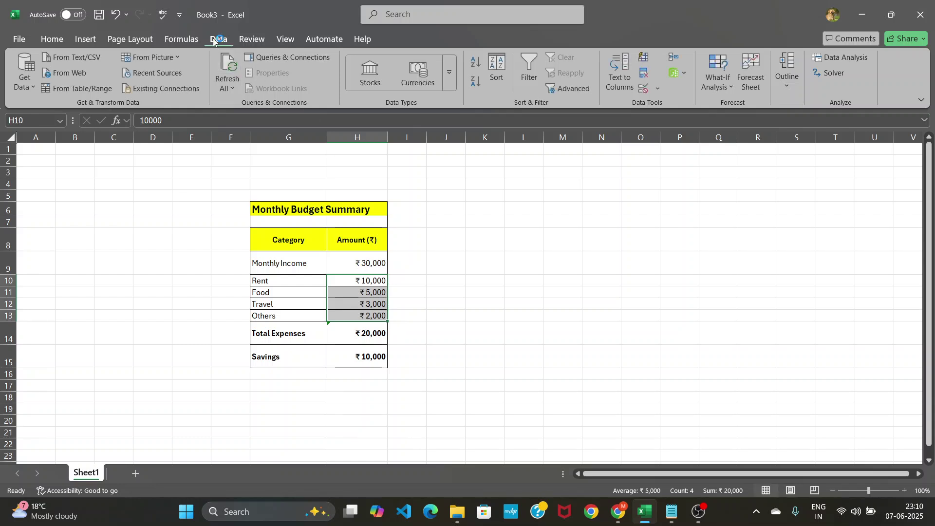
pyautogui.click(719, 87)
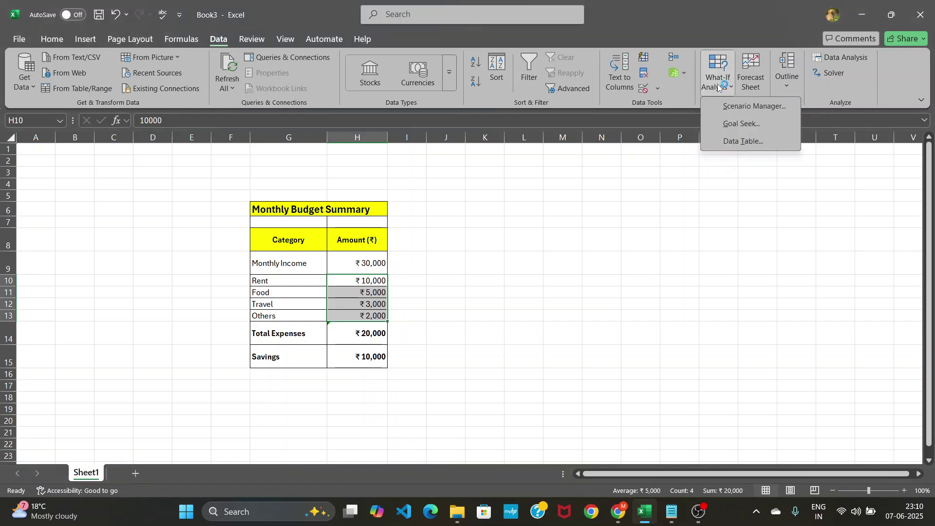
pyautogui.click(736, 106)
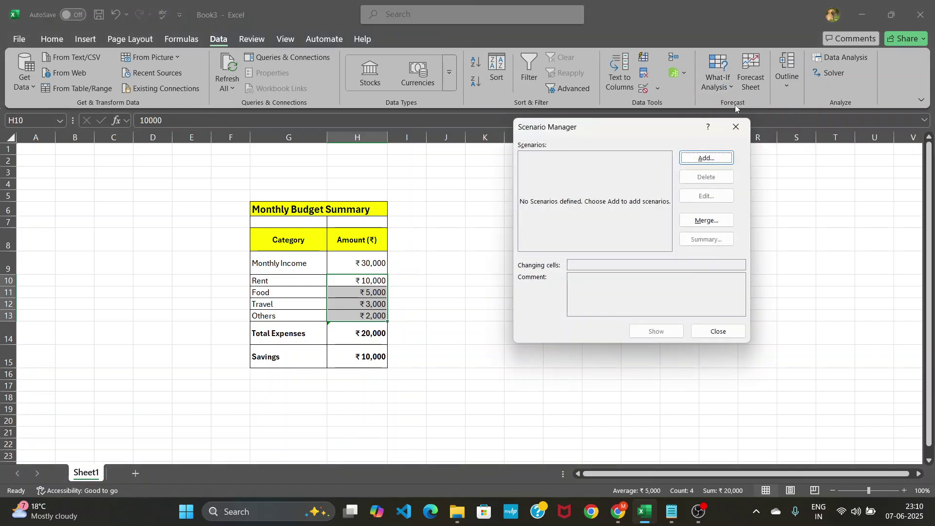
pyautogui.click(698, 159)
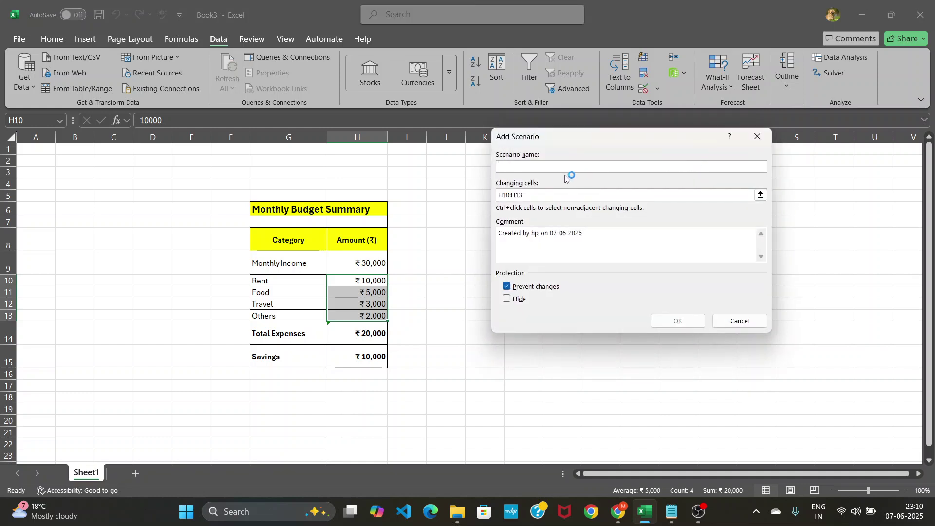
pyautogui.write('S')
pyautogui.press('BackSpace')
pyautogui.write('High Spending')
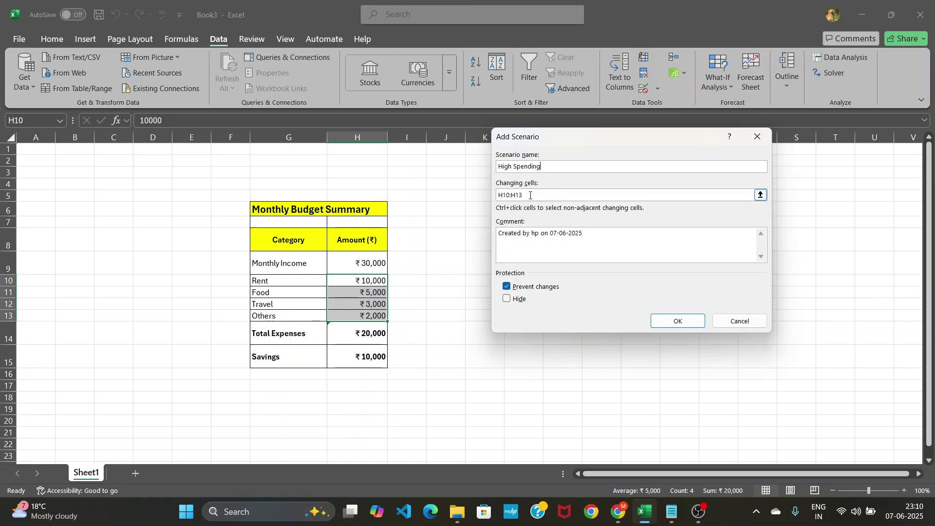
pyautogui.click(677, 321)
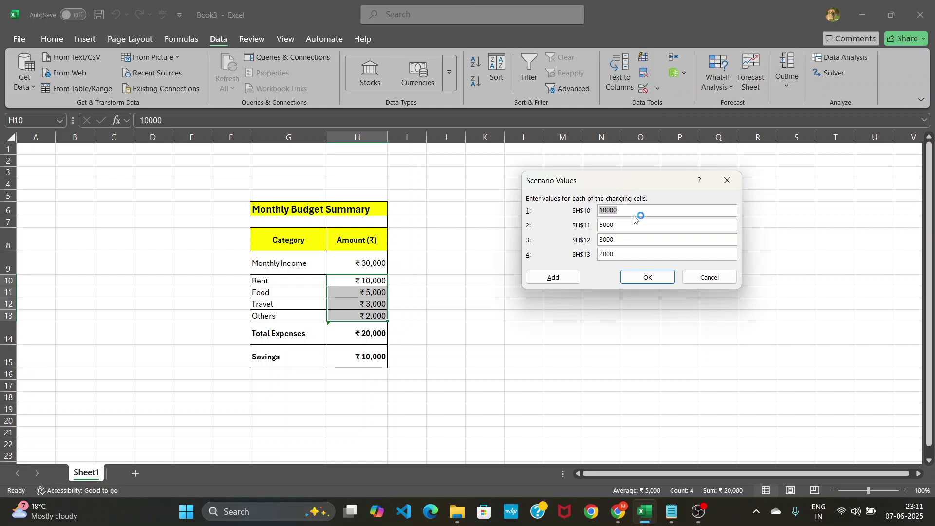
# Set the High Spending scenario's rent value (H10) to 12000, adjust the other expense values, and save the scenario.
pyautogui.press('BackSpace')
pyautogui.write('12000')
pyautogui.click(604, 225)
pyautogui.write('4')
pyautogui.write('3')
pyautogui.click(645, 279)
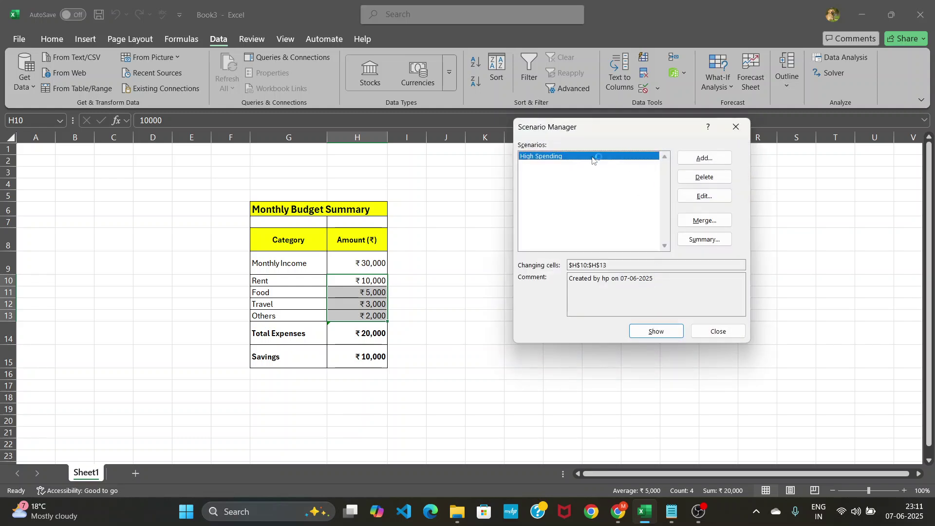
# Start a second scenario named Low Spending, reselecting H10:H13 as its changing cells.
pyautogui.click(702, 159)
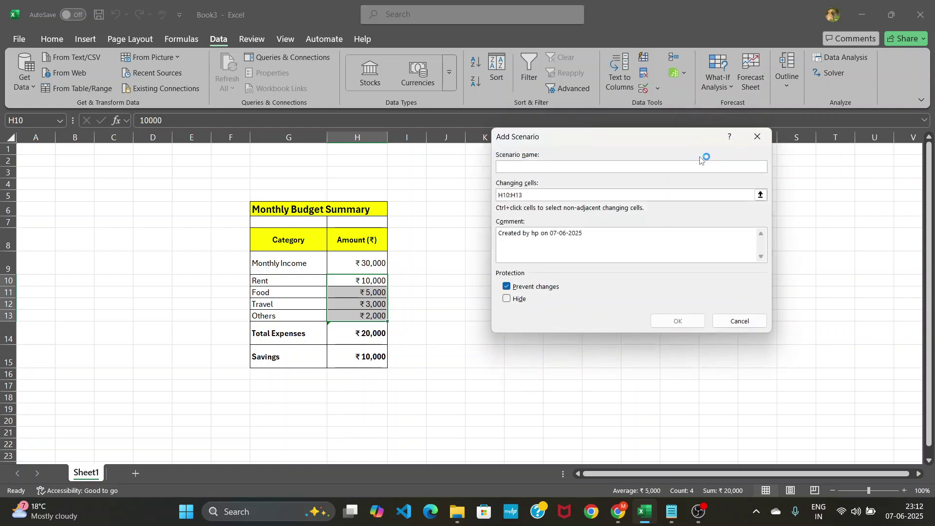
pyautogui.write('Low Spending')
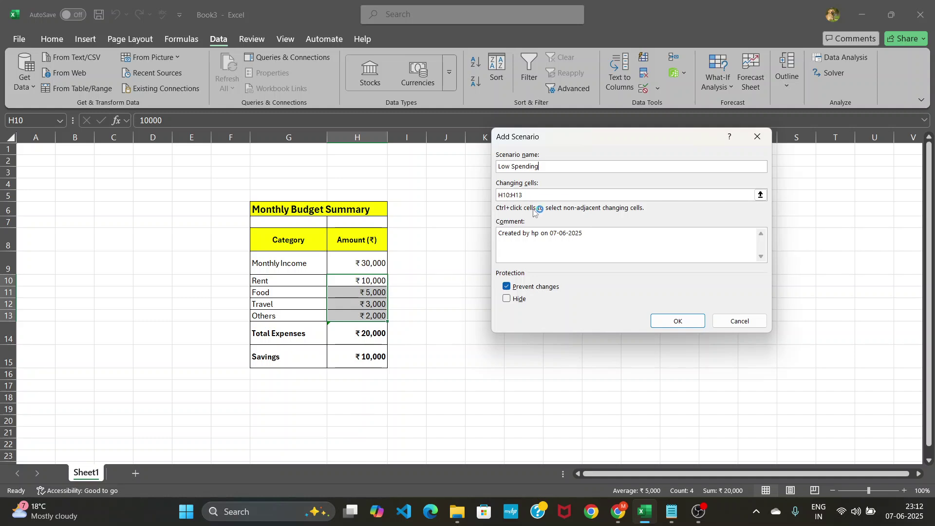
pyautogui.doubleClick(525, 195)
pyautogui.press('BackSpace')
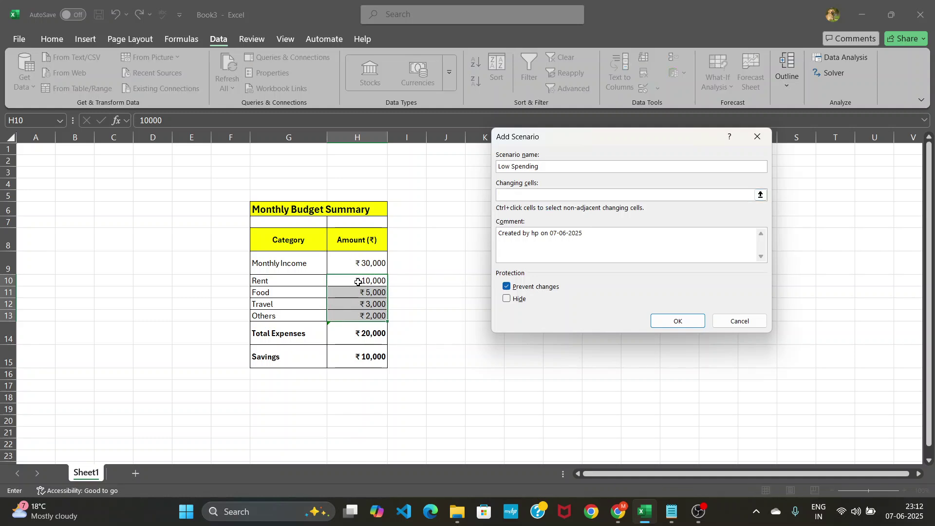
pyautogui.moveTo(360, 280); pyautogui.dragTo(371, 313)
pyautogui.click(677, 315)
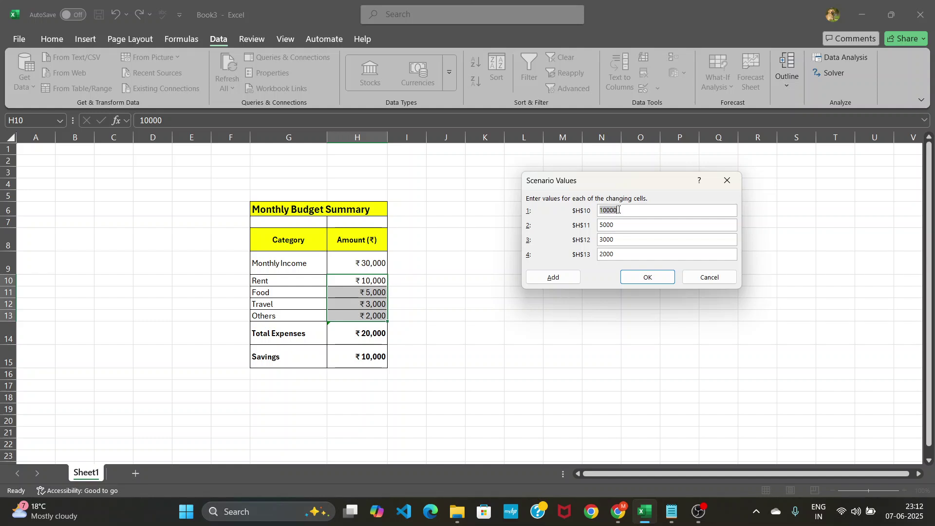
# Set the Low Spending scenario's rent (H10) to 9000 and others (H13) to 1000, adjust the values between them, and save it.
pyautogui.press('BackSpace')
pyautogui.write('9000')
pyautogui.write('3')
pyautogui.write('105')
pyautogui.press('BackSpace')
pyautogui.press('BackSpace')
pyautogui.click(618, 254)
pyautogui.press('BackSpace')
pyautogui.press('BackSpace')
pyautogui.press('BackSpace')
pyautogui.press('BackSpace')
pyautogui.write('1000')
pyautogui.click(653, 277)
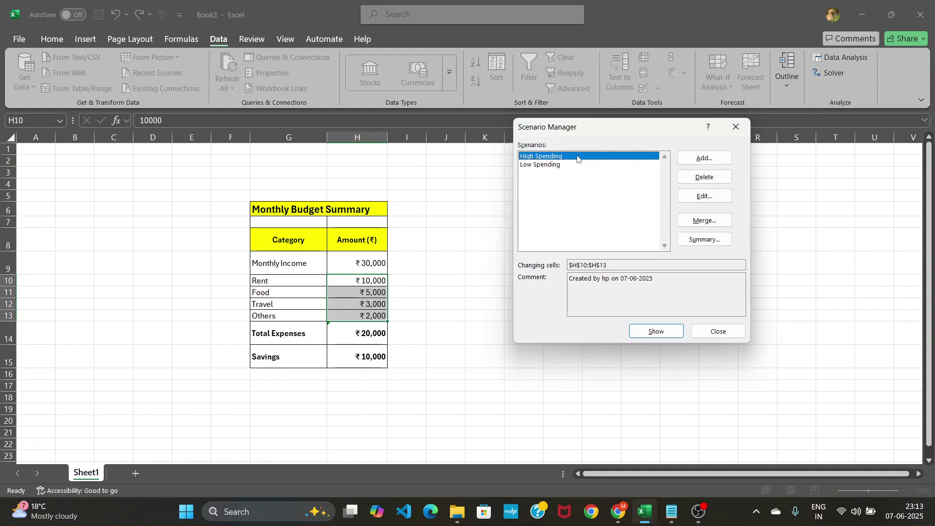
# Generate a Scenario summary report for the saved scenarios with the savings cell H15 as the result cell.
pyautogui.click(699, 245)
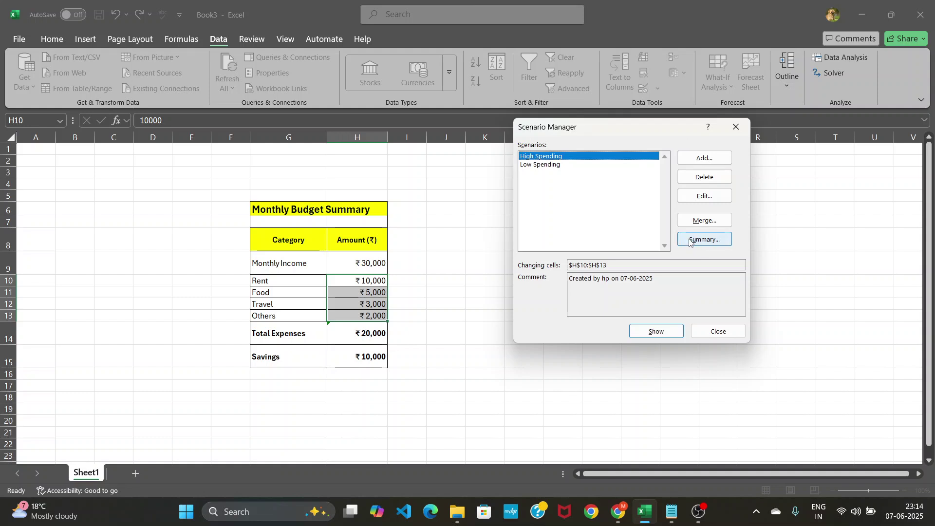
pyautogui.click(689, 240)
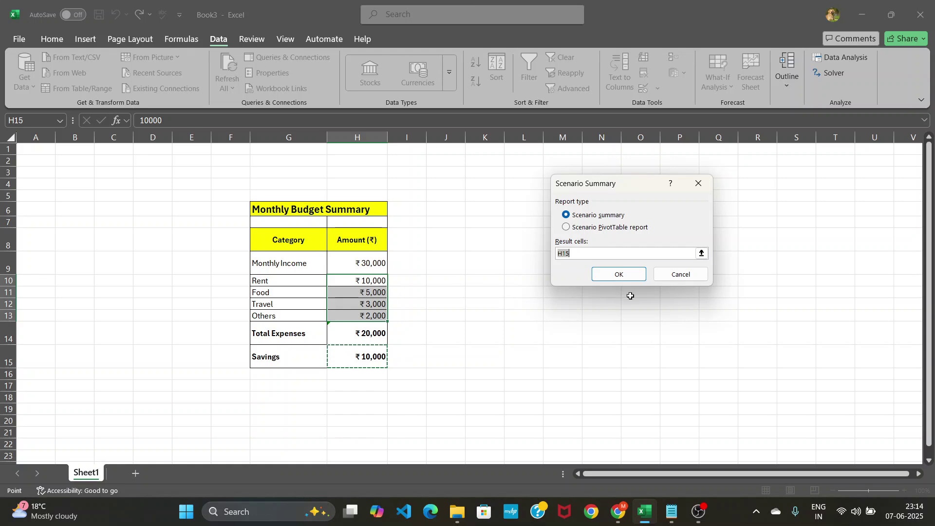
pyautogui.click(620, 278)
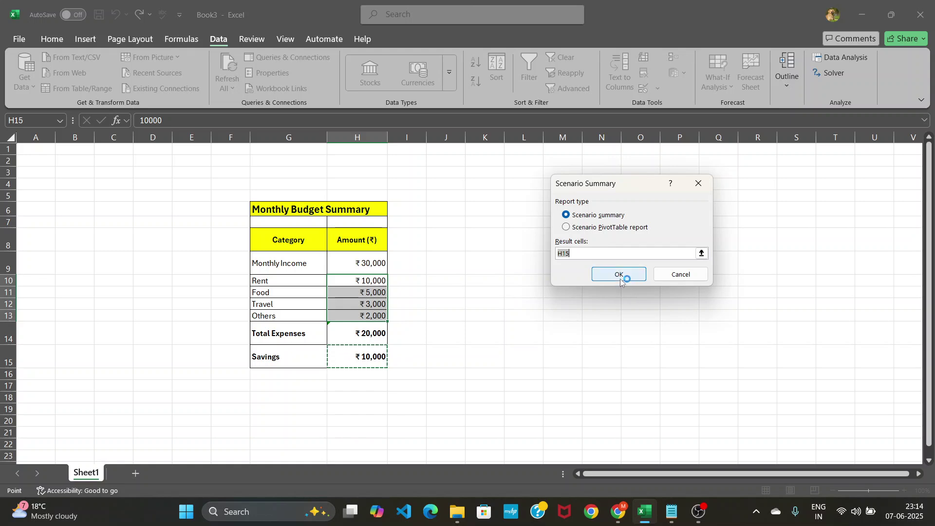
pyautogui.click(620, 276)
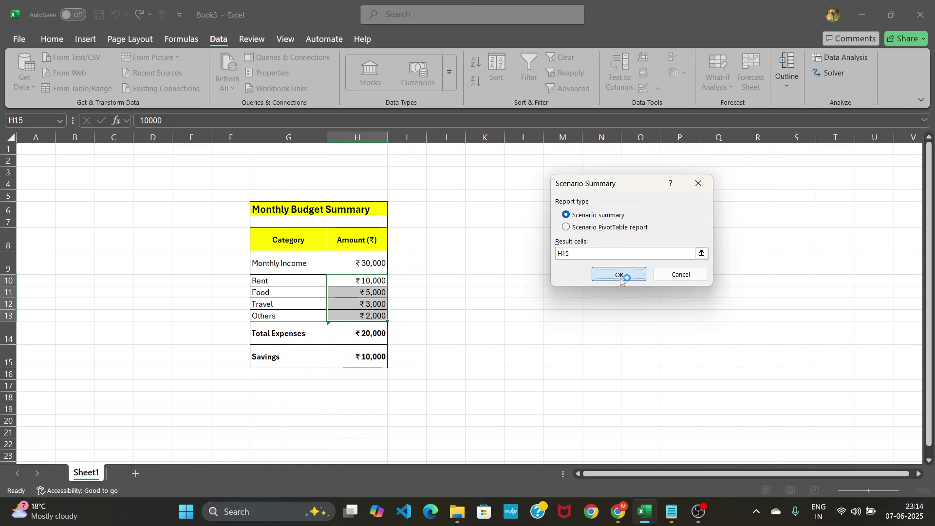